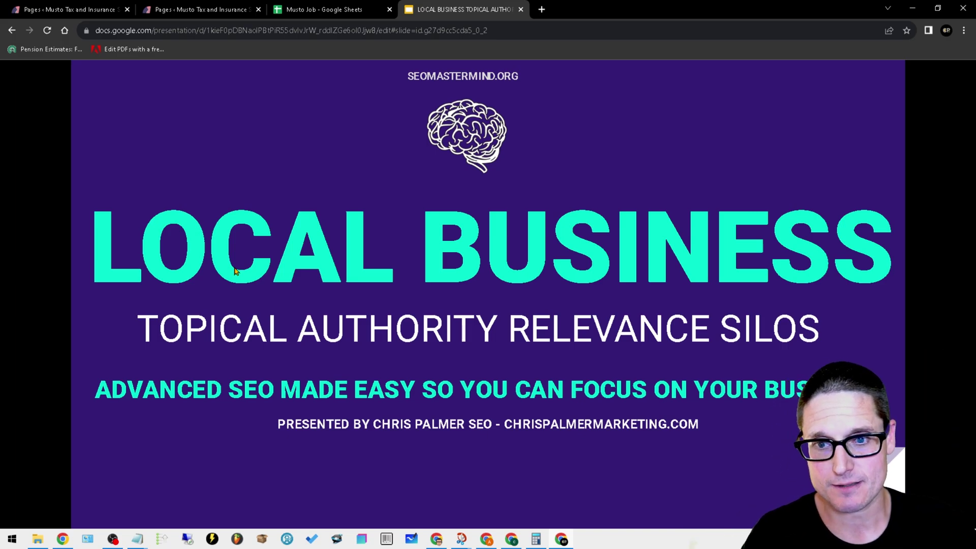
# Step: From the Pages list, open Plugins > Installed Plugins in a new browser tab
pyautogui.click(202, 10)
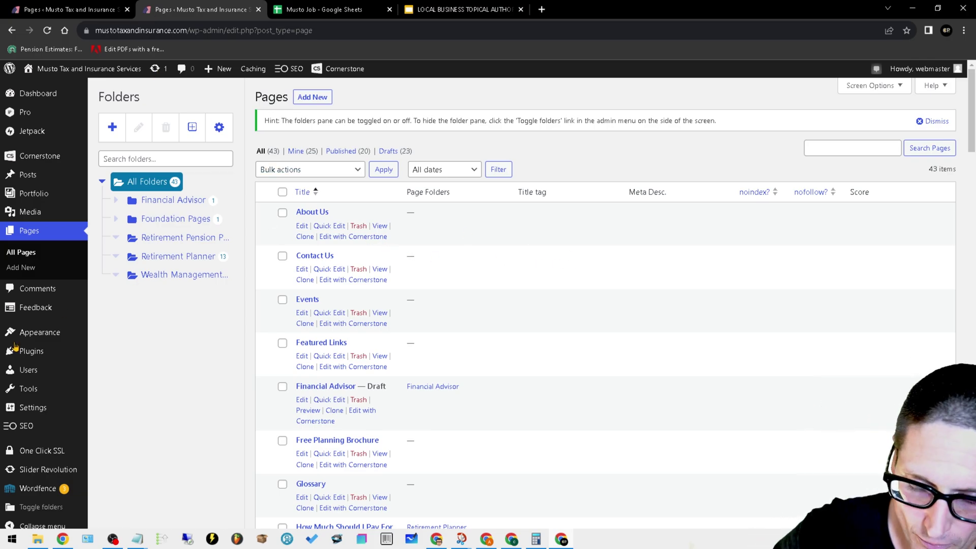
pyautogui.moveTo(37, 353)
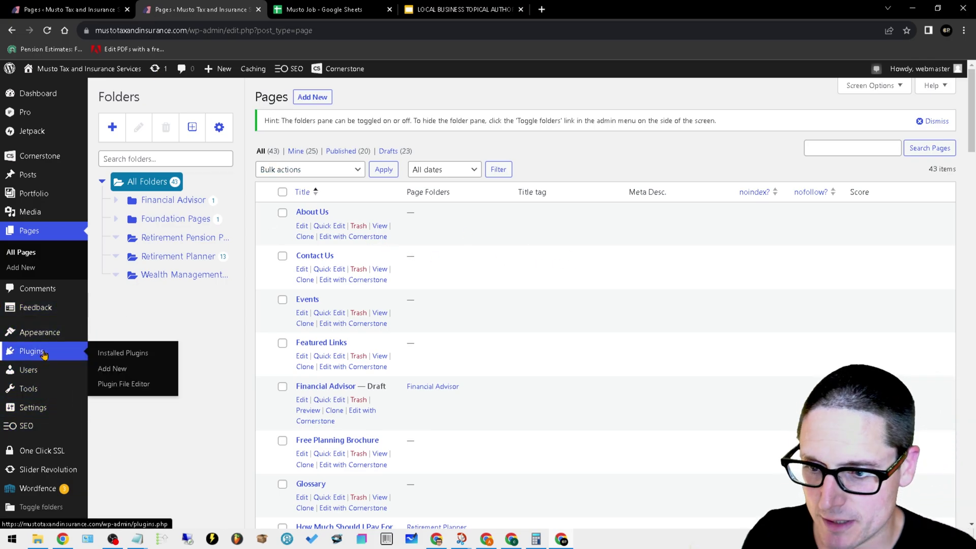
pyautogui.rightClick(127, 359)
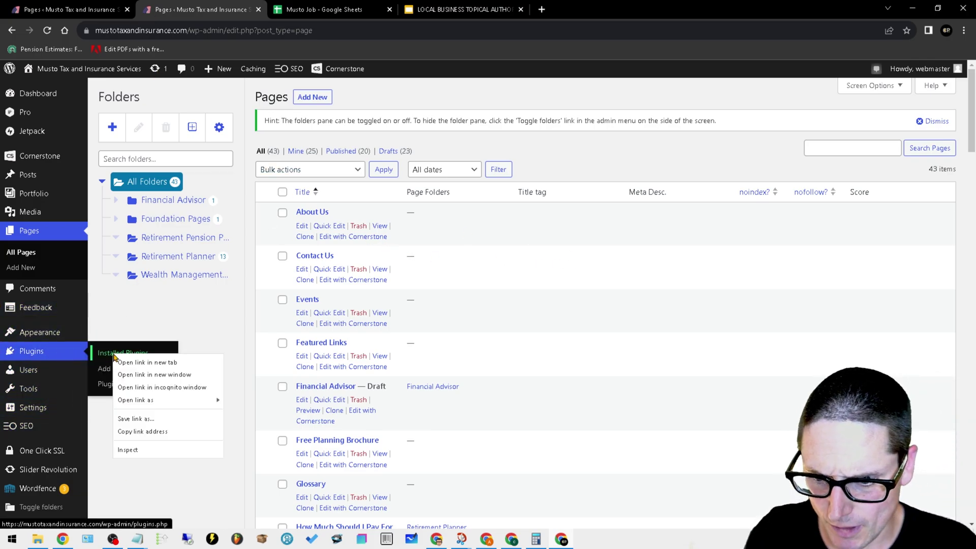
pyautogui.click(131, 363)
# Step: Scroll through the installed plugins list, then go back to the Pages list
pyautogui.click(309, 15)
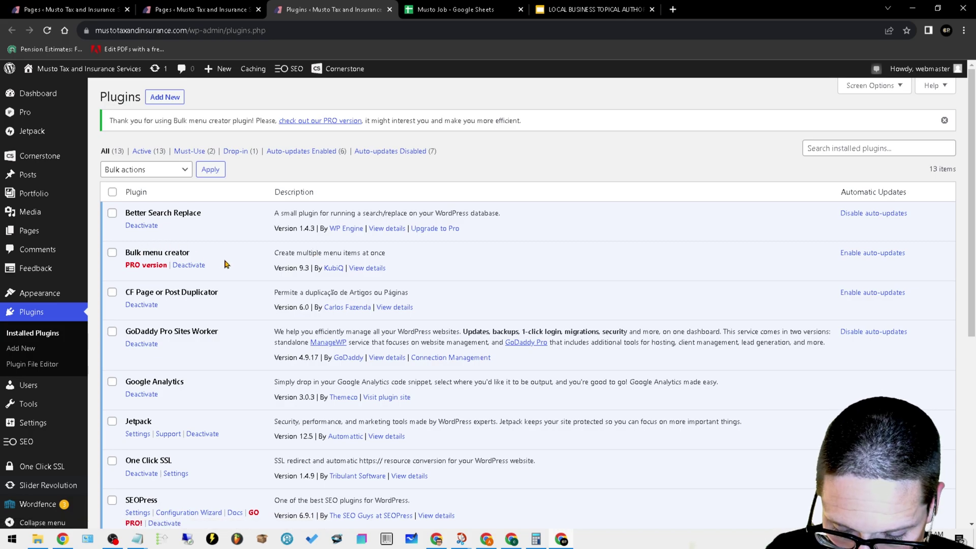
pyautogui.scroll(-4, 219, 404)
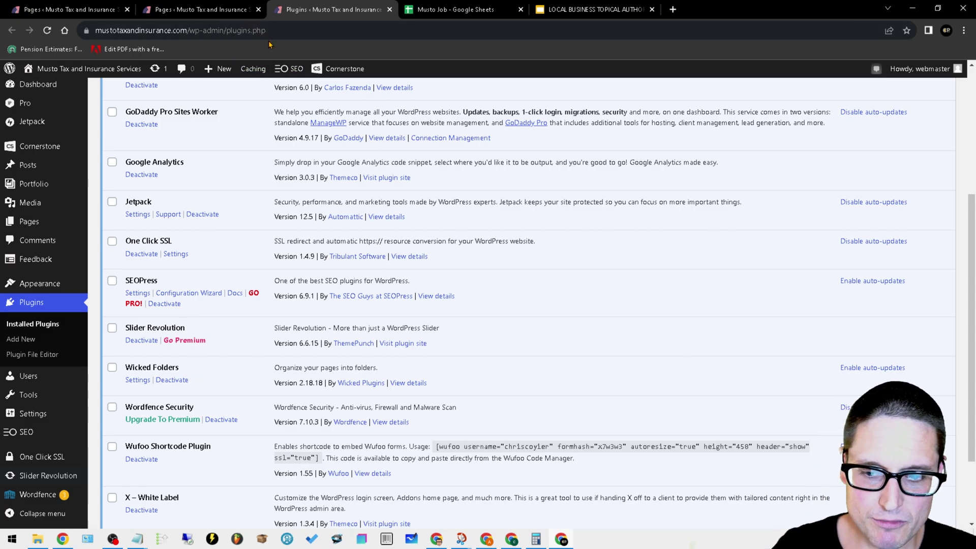
pyautogui.click(208, 7)
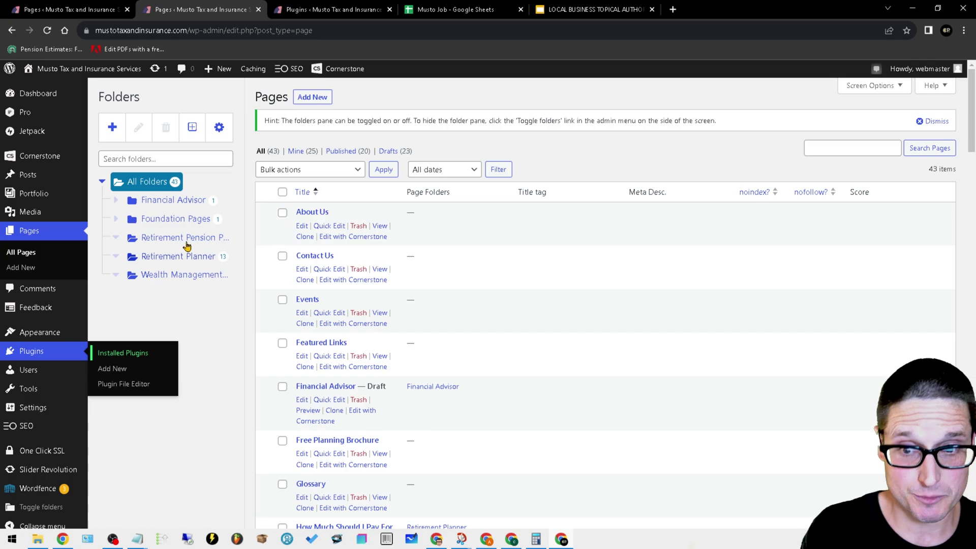
# Step: Create a new page folder named 'Supporting Page' in the Folders pane
pyautogui.click(112, 127)
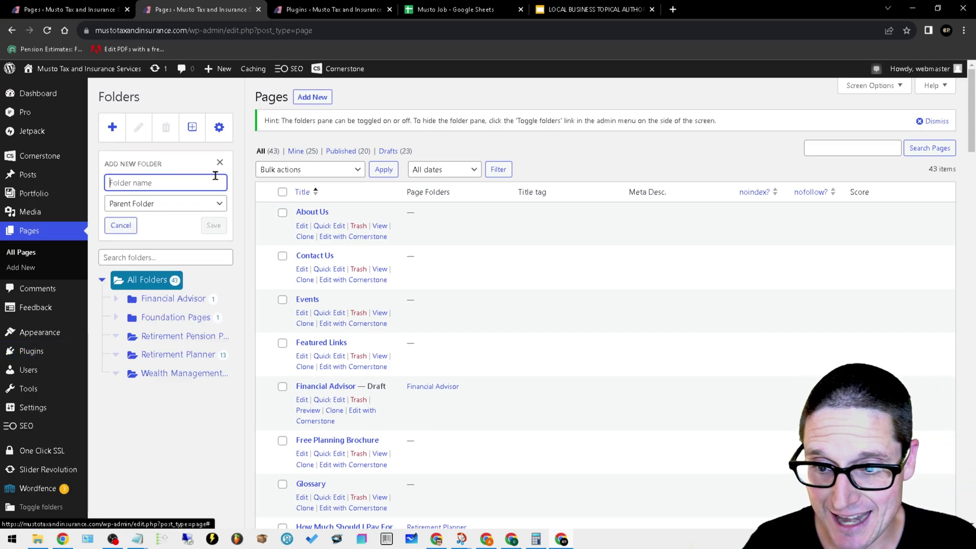
pyautogui.write('Supp')
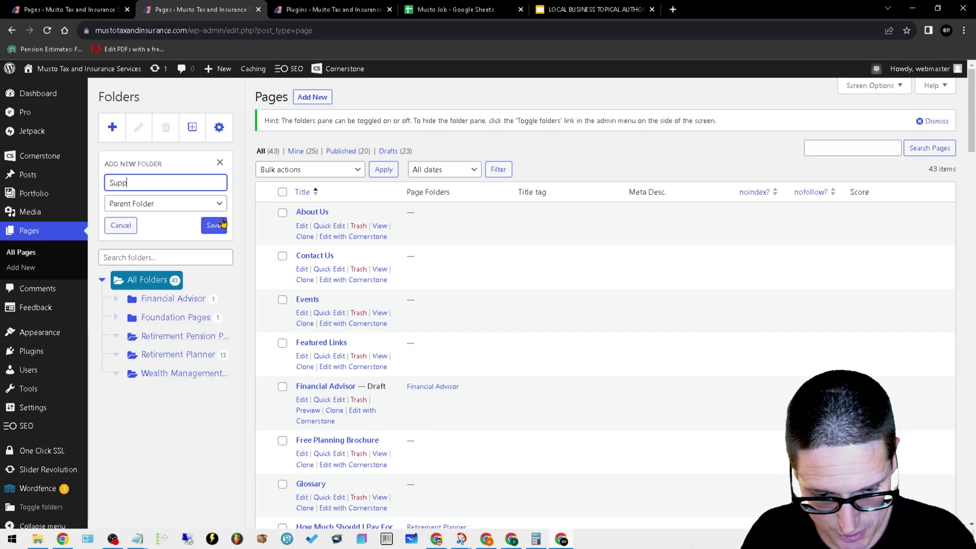
pyautogui.write('orting Page')
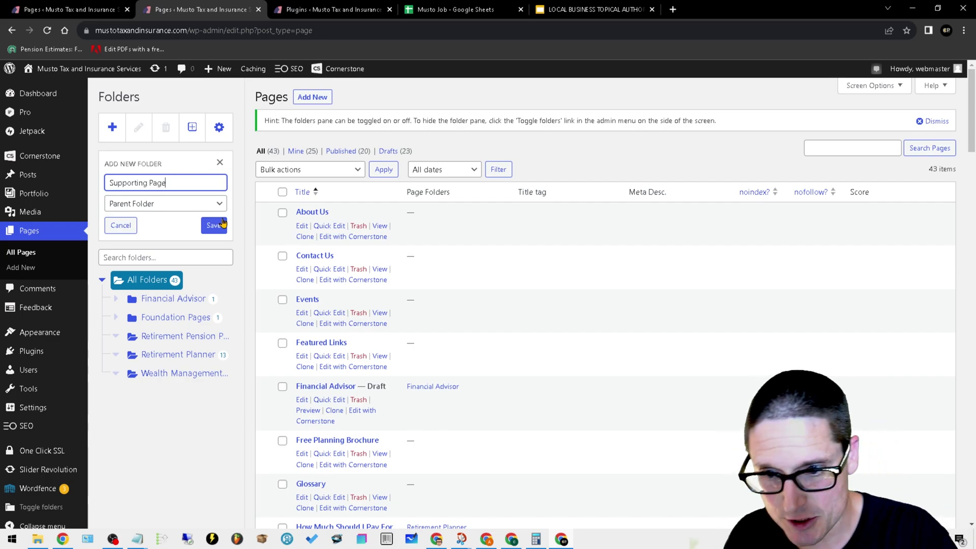
pyautogui.click(214, 225)
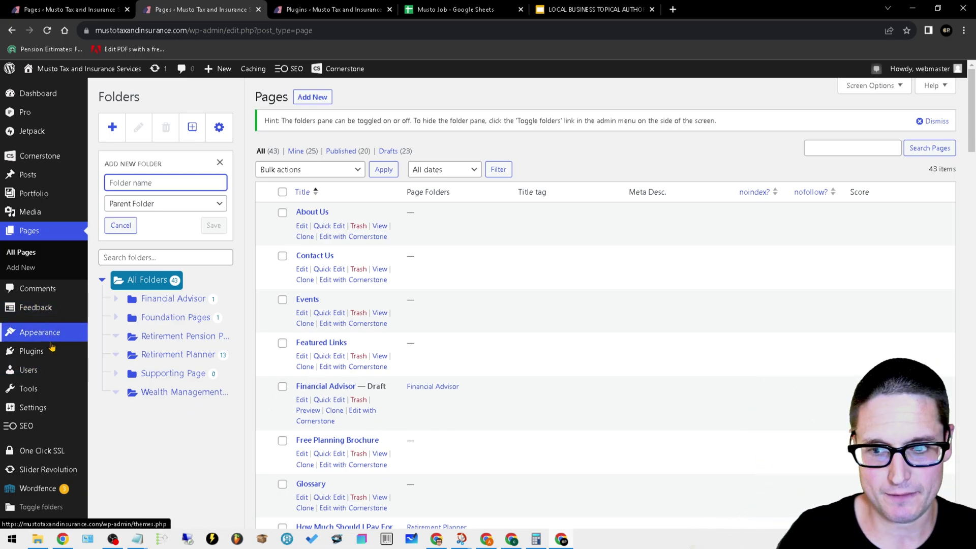
# Step: Scroll up and down the installed plugins list to review the 13 active plugins
pyautogui.moveTo(54, 406)
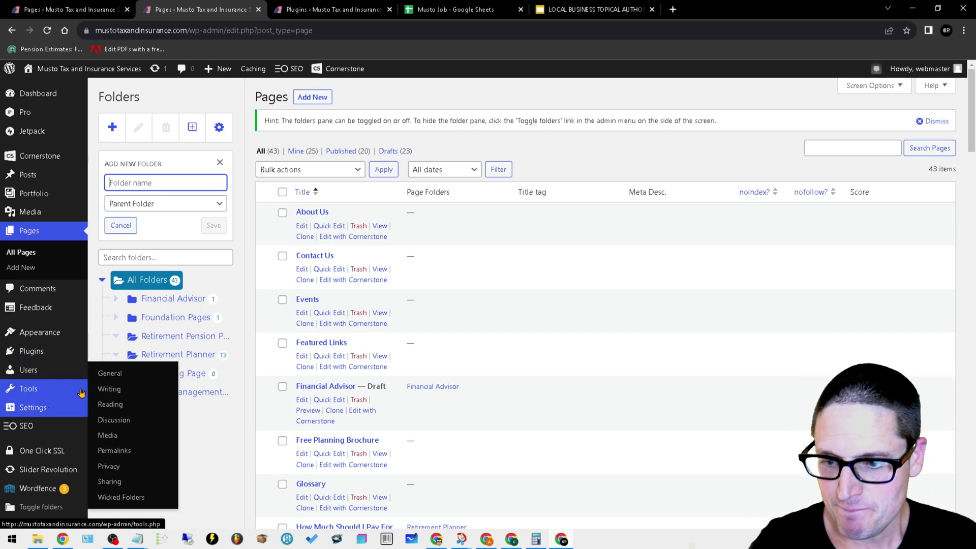
pyautogui.click(309, 11)
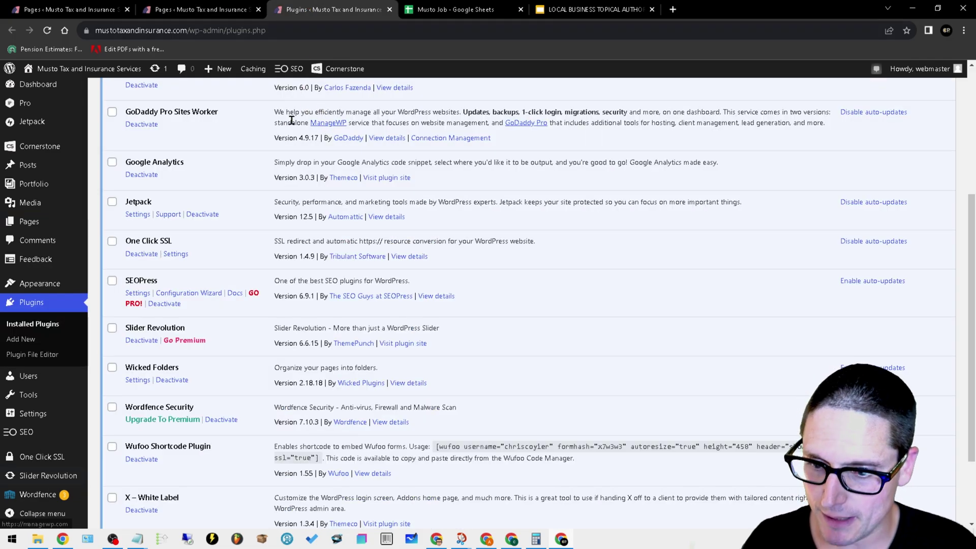
pyautogui.scroll(5, 377, 399)
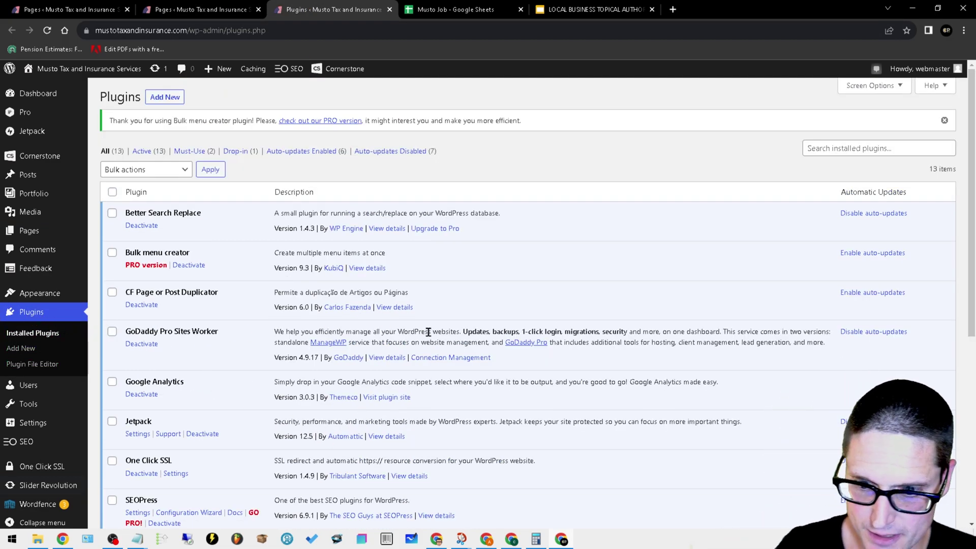
pyautogui.scroll(-2, 335, 432)
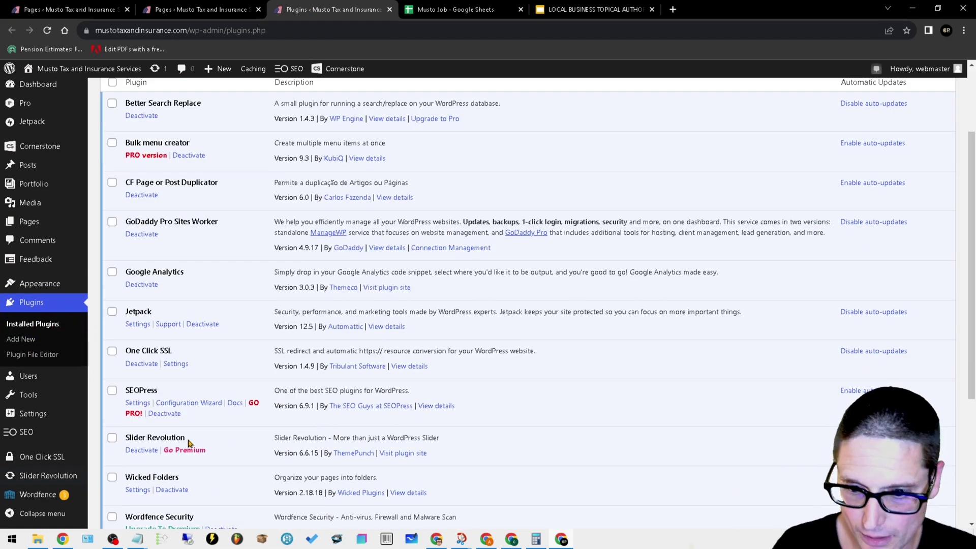
pyautogui.scroll(-2, 188, 443)
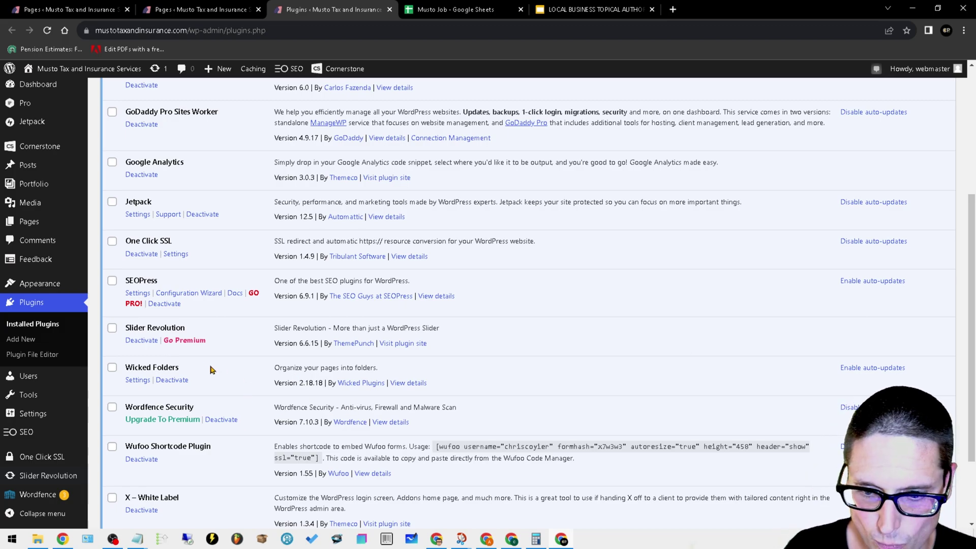
pyautogui.scroll(4, 220, 480)
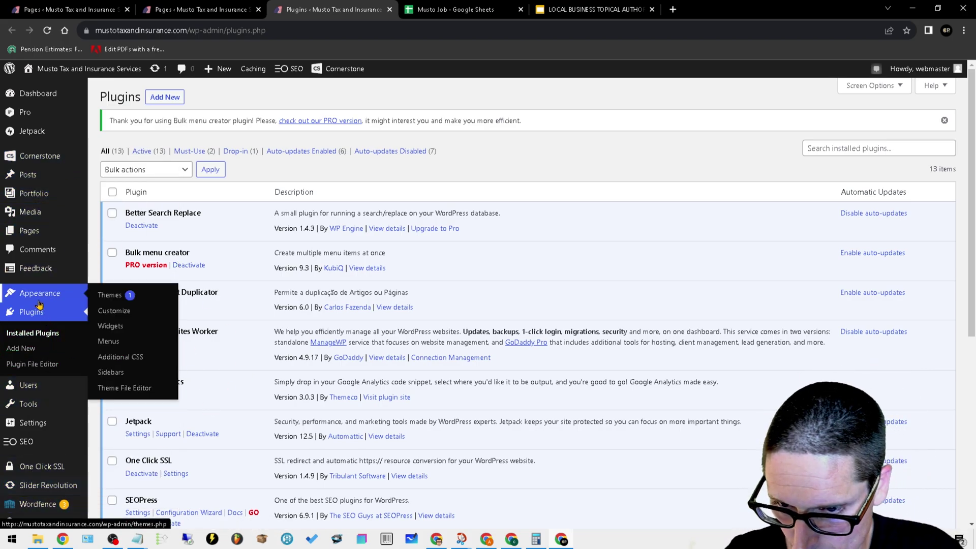
# Step: Open Appearance > Menus in a new browser tab
pyautogui.rightClick(113, 341)
pyautogui.click(136, 351)
pyautogui.click(433, 6)
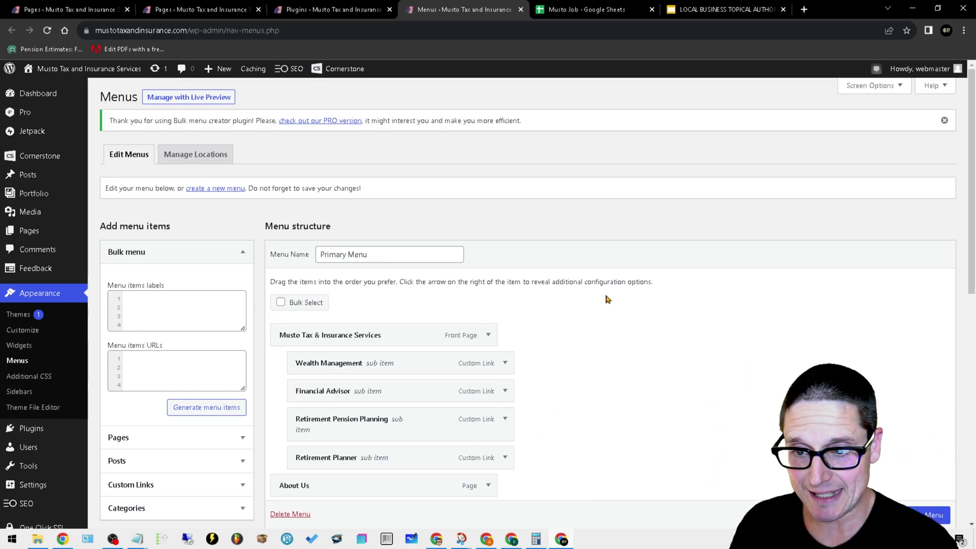
# Step: Enter the bulk menu label 'Financial Advisor Florida', correcting its spelling, then move to the URL field
pyautogui.click(159, 307)
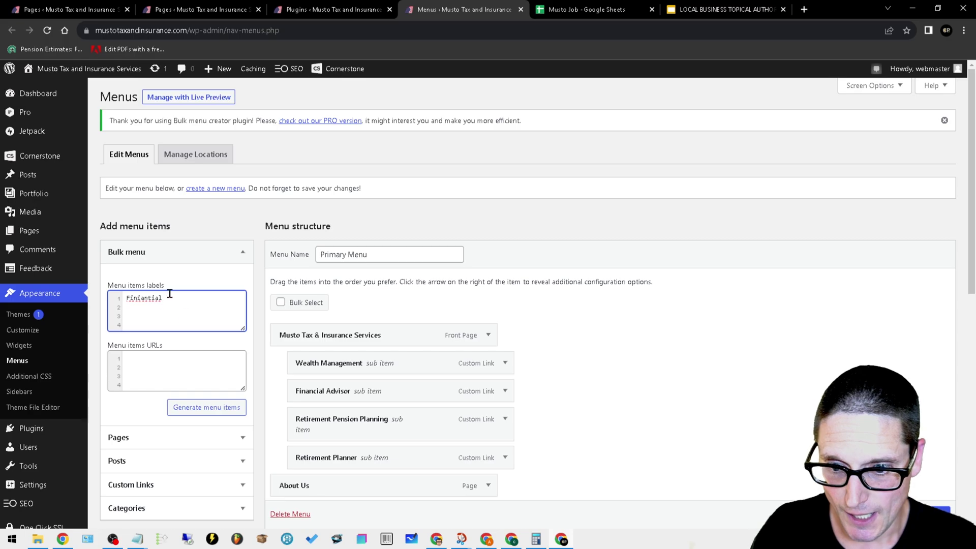
pyautogui.rightClick(136, 298)
pyautogui.click(155, 311)
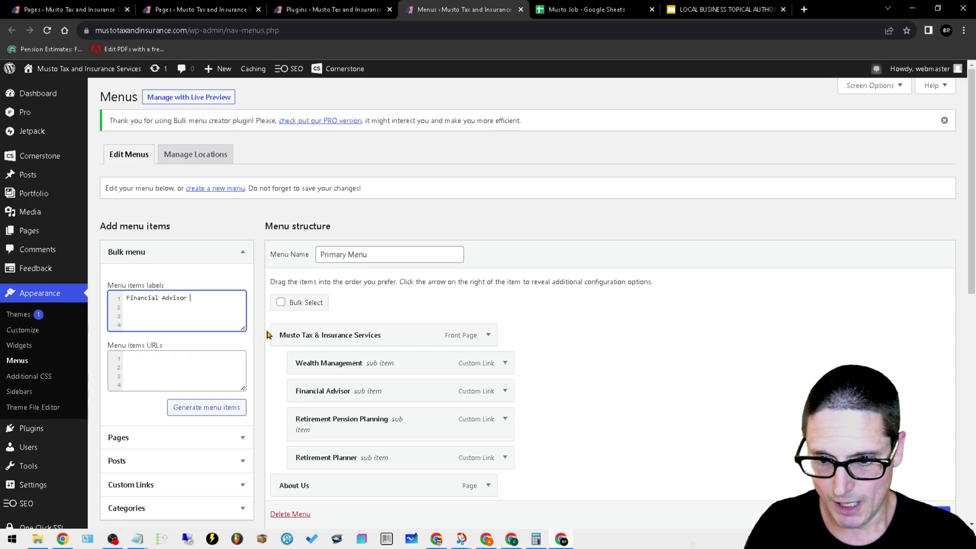
pyautogui.write('Fl')
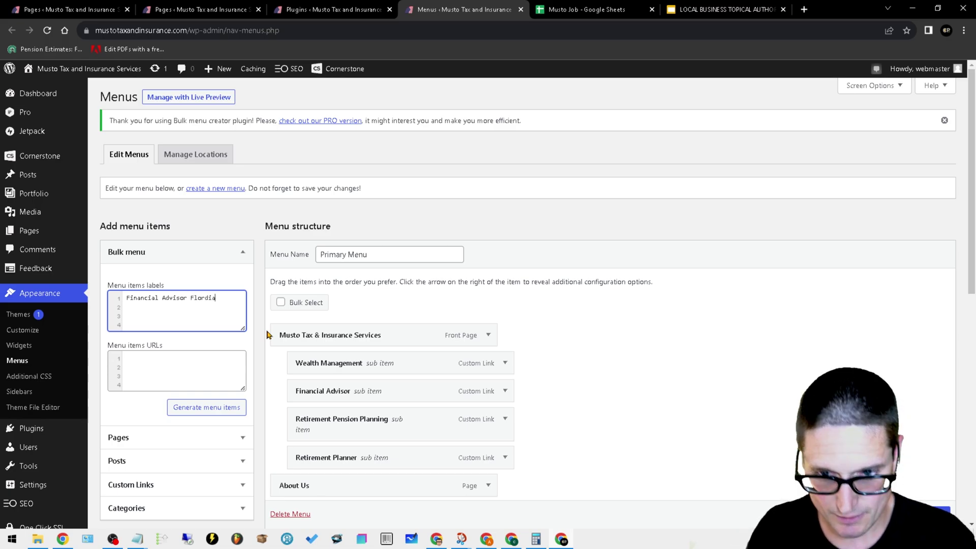
pyautogui.write('ordia')
pyautogui.rightClick(205, 298)
pyautogui.click(219, 311)
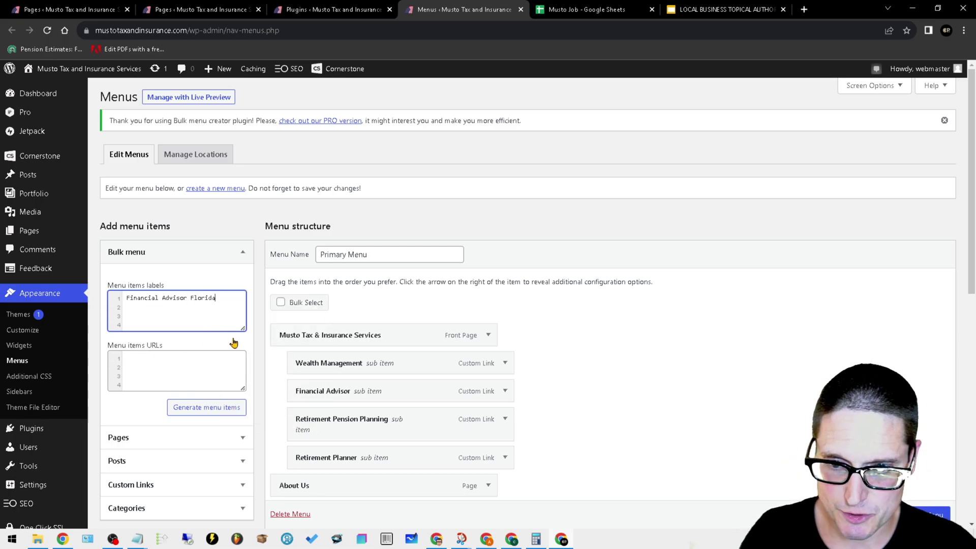
pyautogui.click(165, 365)
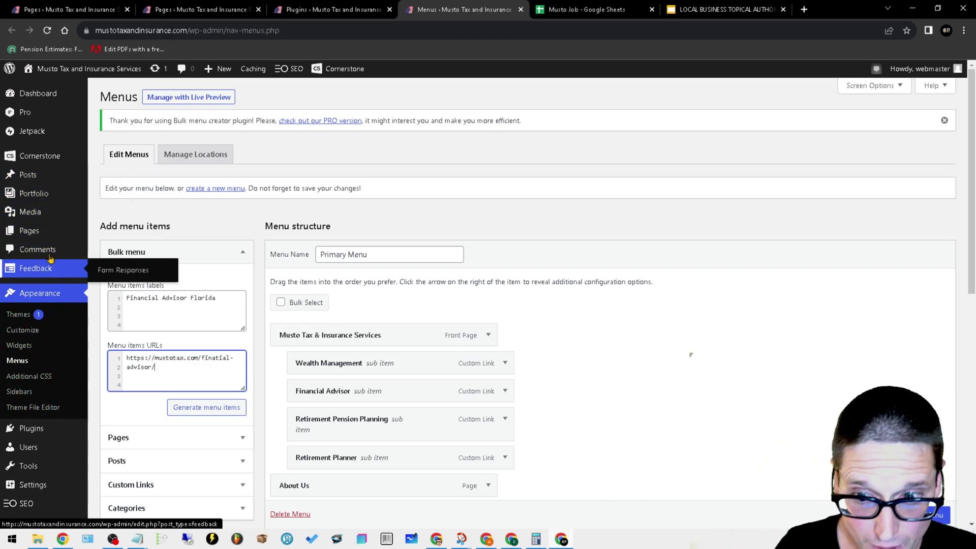
# Step: Return to the installed plugins tab and scroll through the list
pyautogui.moveTo(25, 235)
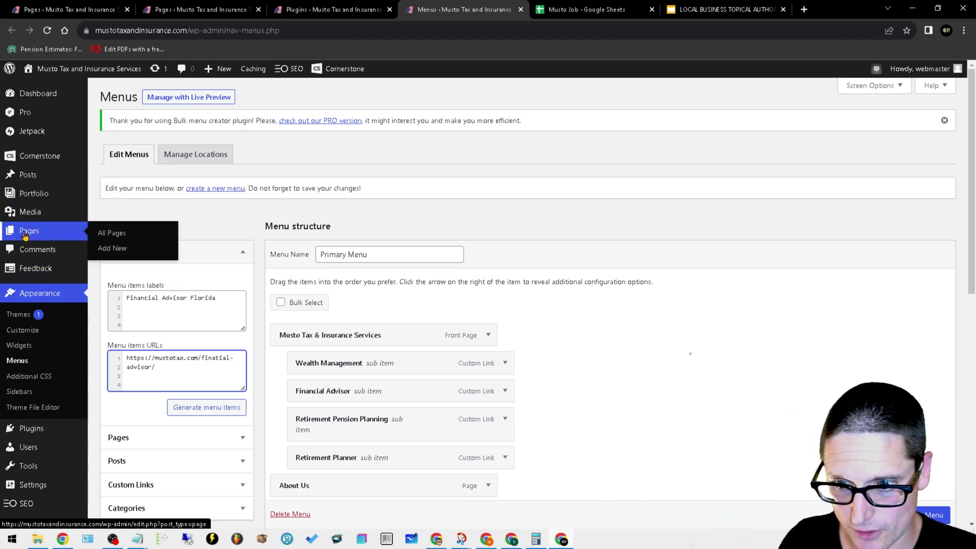
pyautogui.click(349, 11)
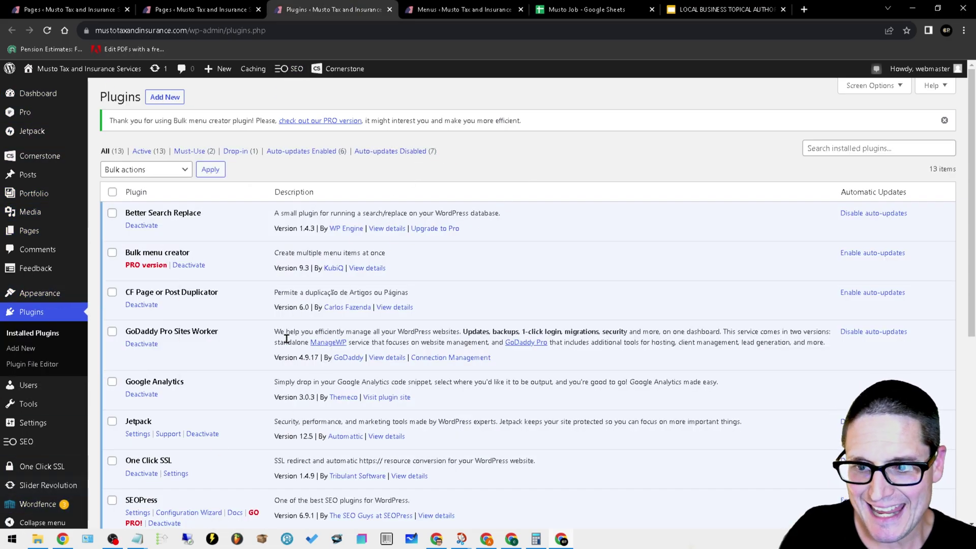
pyautogui.scroll(-2, 287, 339)
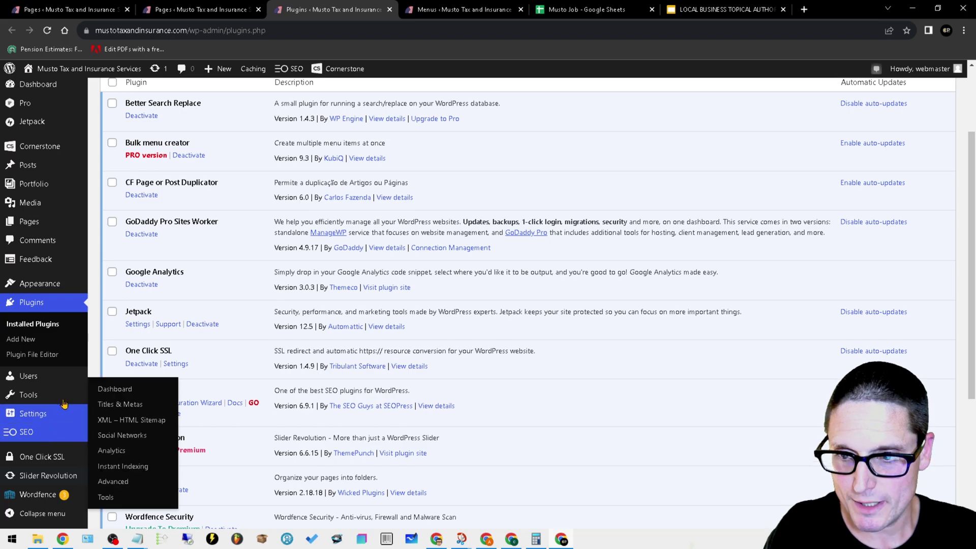
pyautogui.scroll(3, 10, 236)
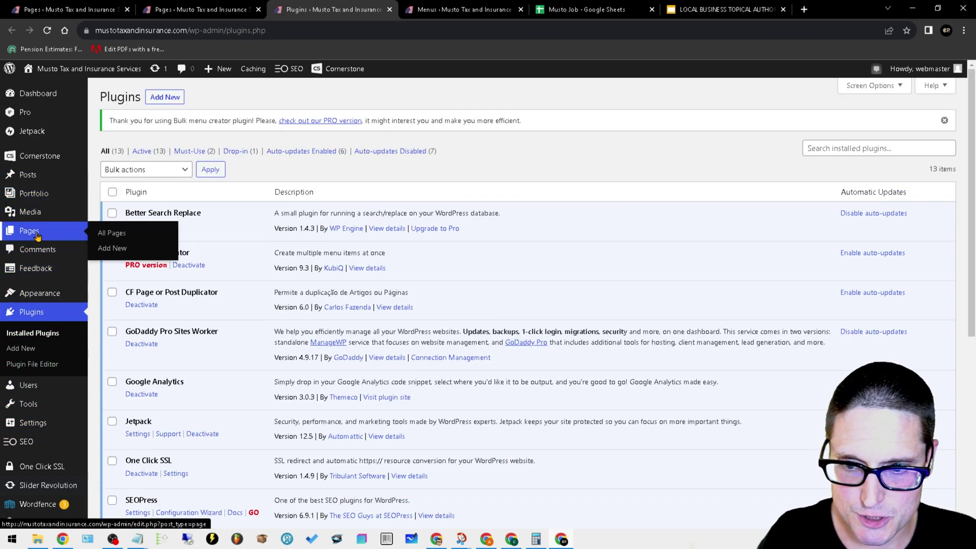
# Step: Open Pages > All Pages in a new browser tab
pyautogui.rightClick(57, 234)
pyautogui.click(87, 239)
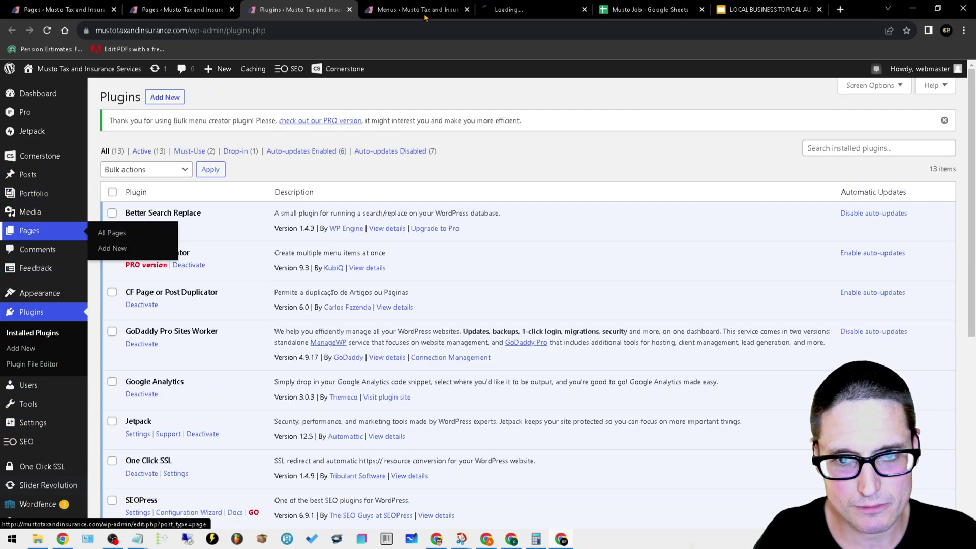
pyautogui.click(516, 9)
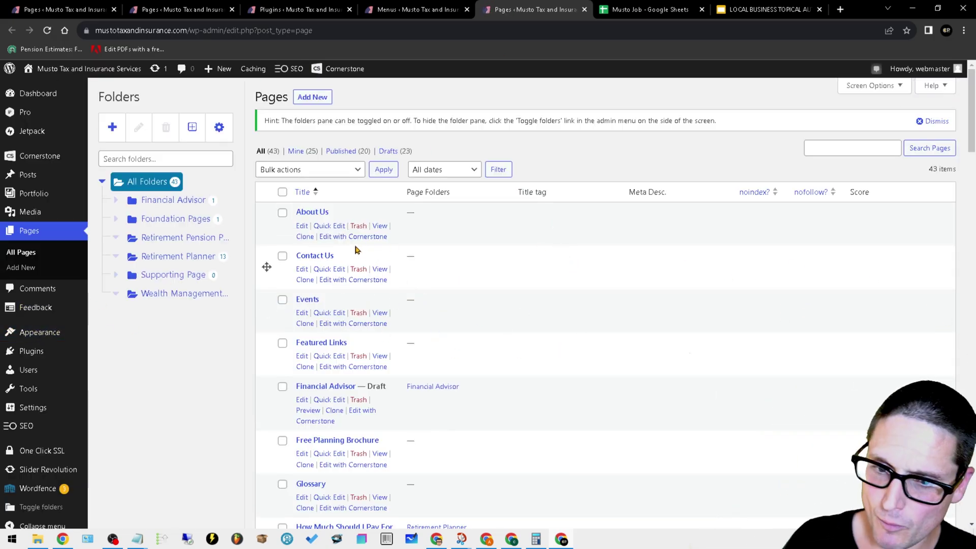
# Step: Quick-edit the About Us page and go to its SEO title tag and meta description fields
pyautogui.click(322, 226)
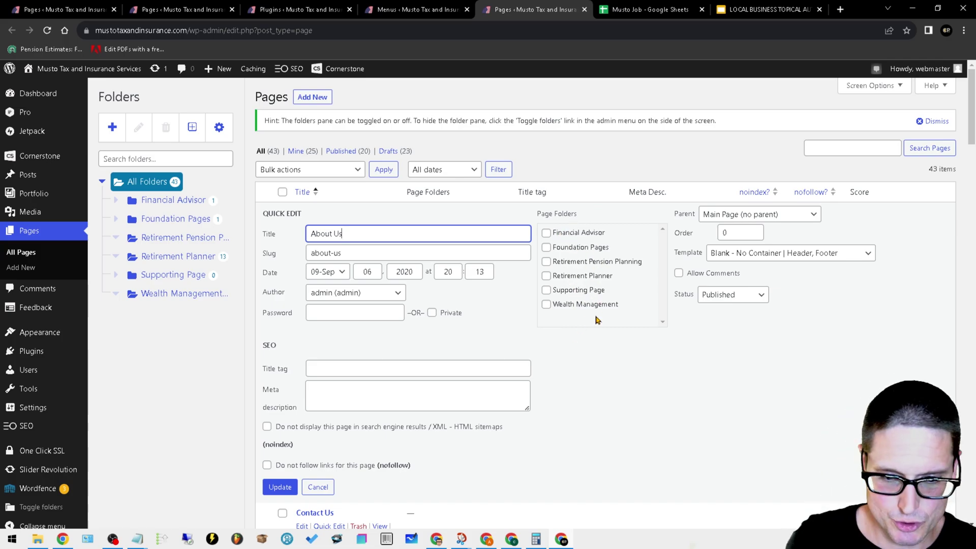
pyautogui.click(313, 369)
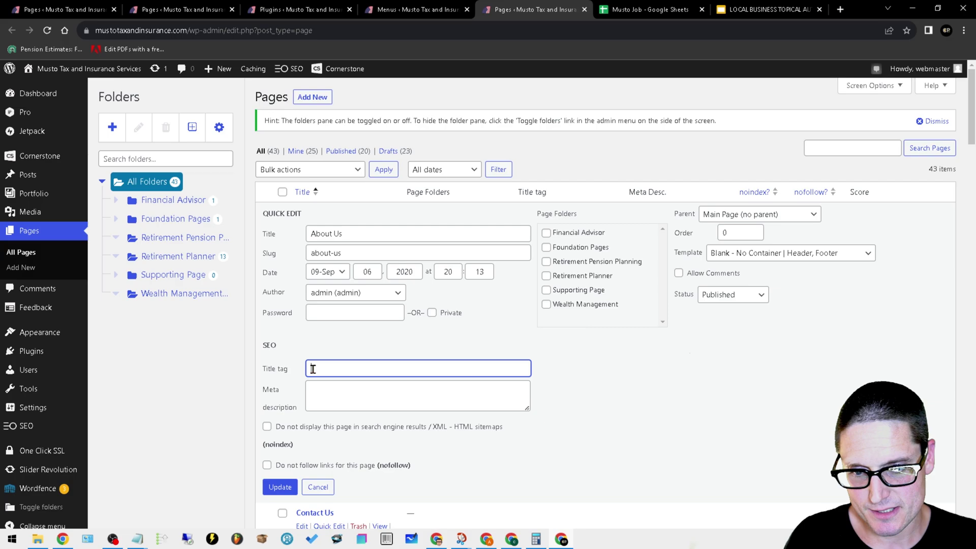
pyautogui.click(345, 394)
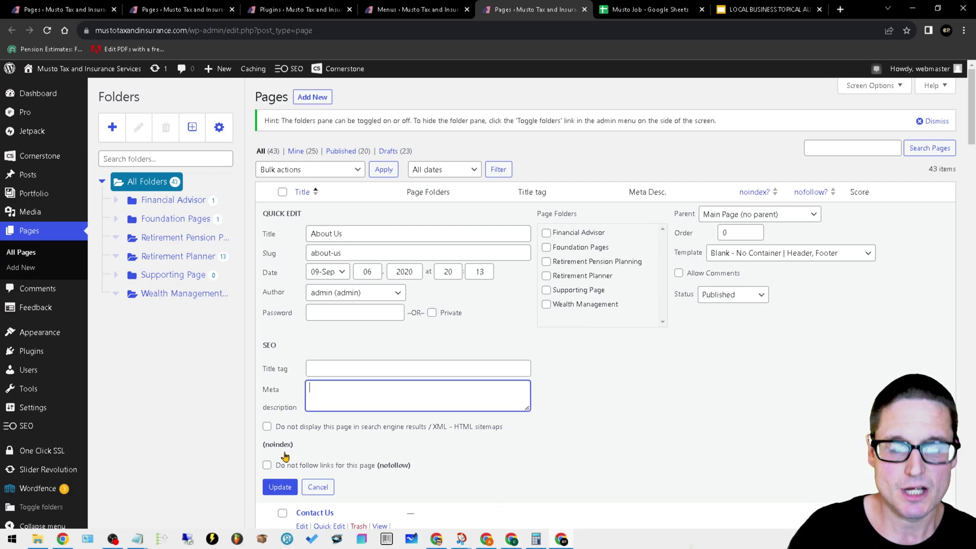